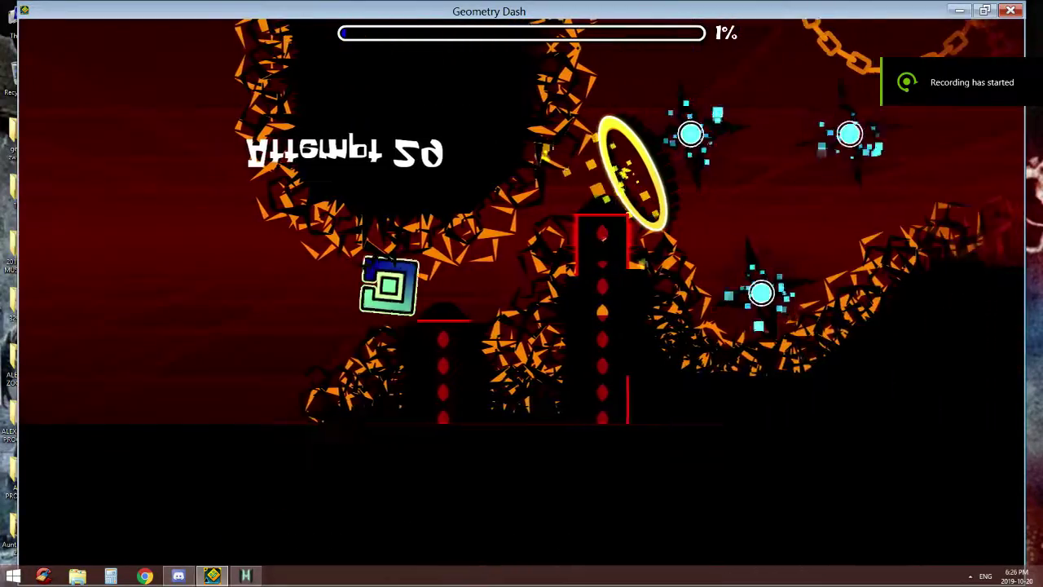
- Jump the cube past the first obstacles, platforms and corridor to reach 21% progress
{"action": "key", "text": "space"}
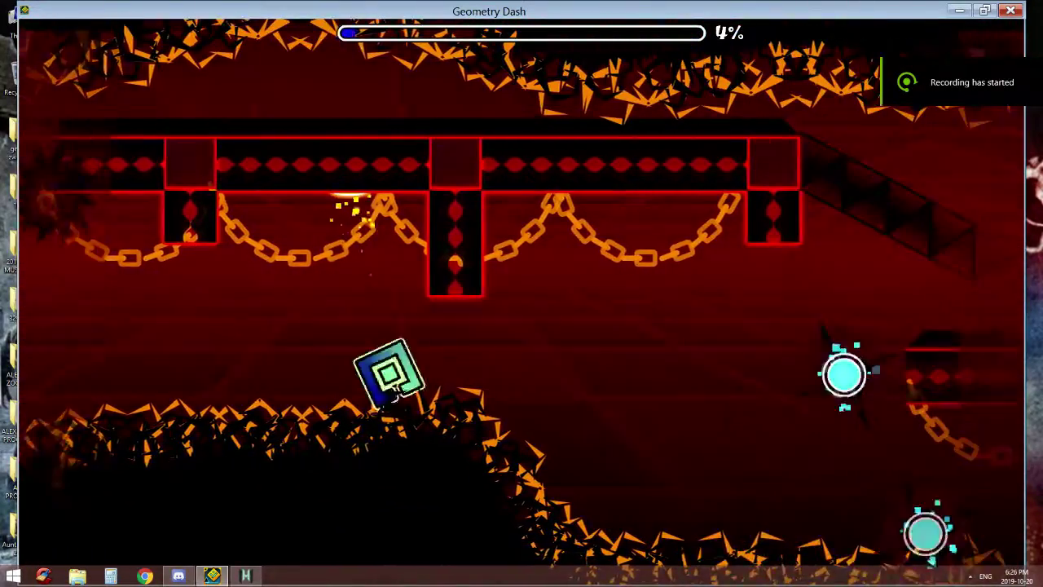
{"action": "key", "text": "space"}
{"action": "key", "text": "space"}
{"action": "key", "text": "space"}
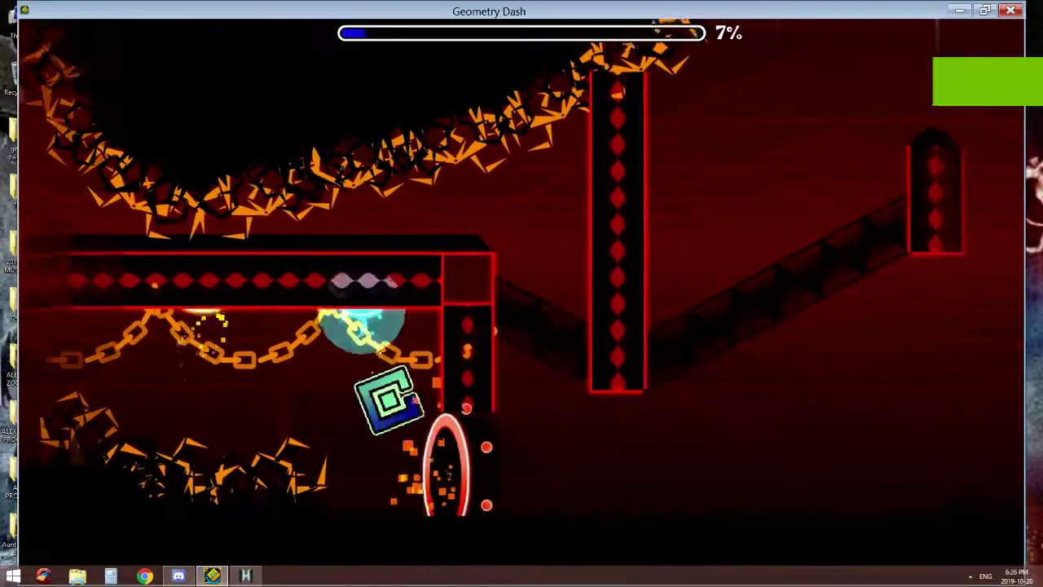
{"action": "key", "text": "space"}
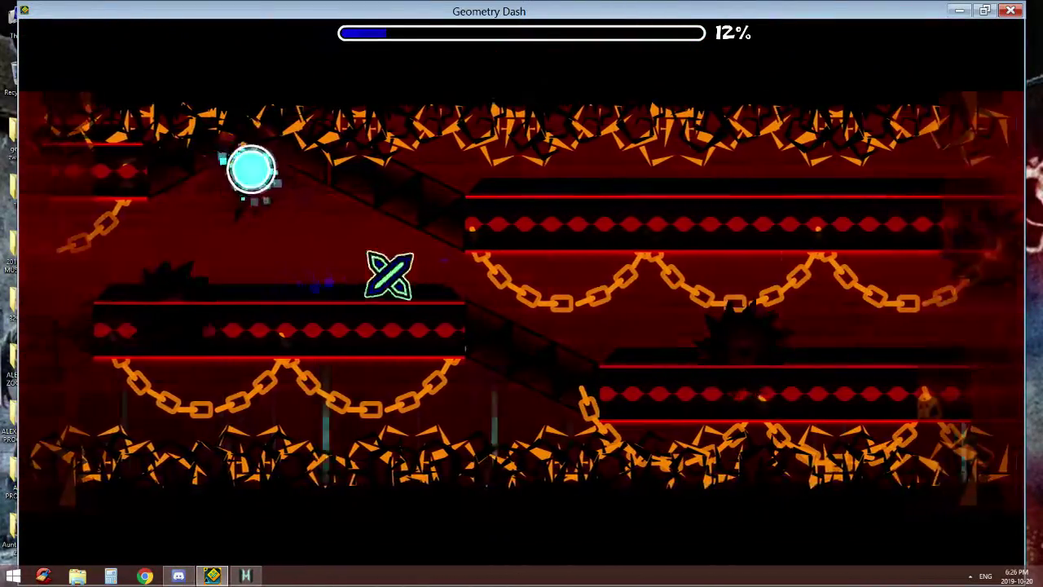
{"action": "key", "text": "space"}
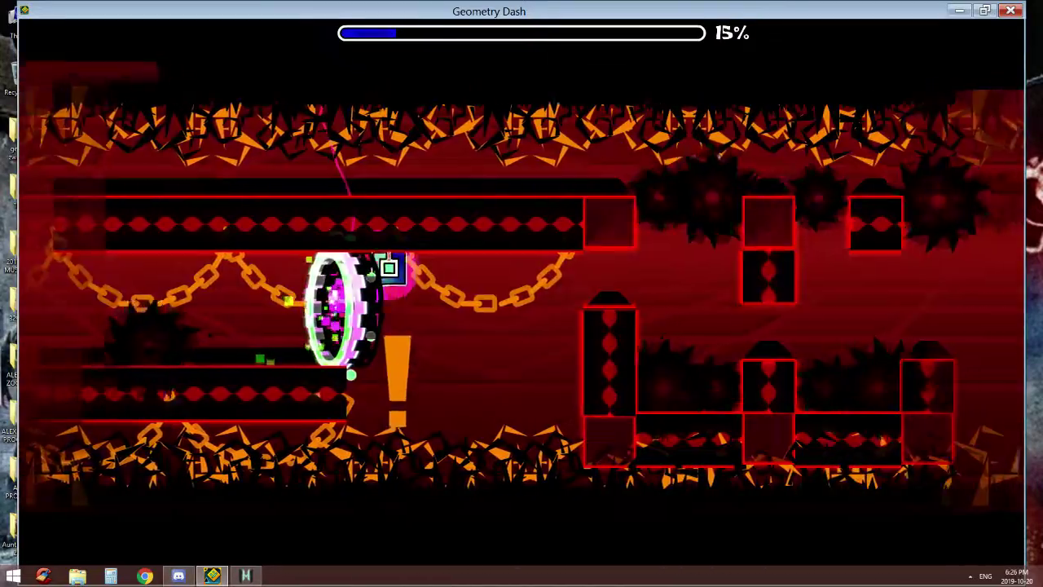
{"action": "key", "text": "space"}
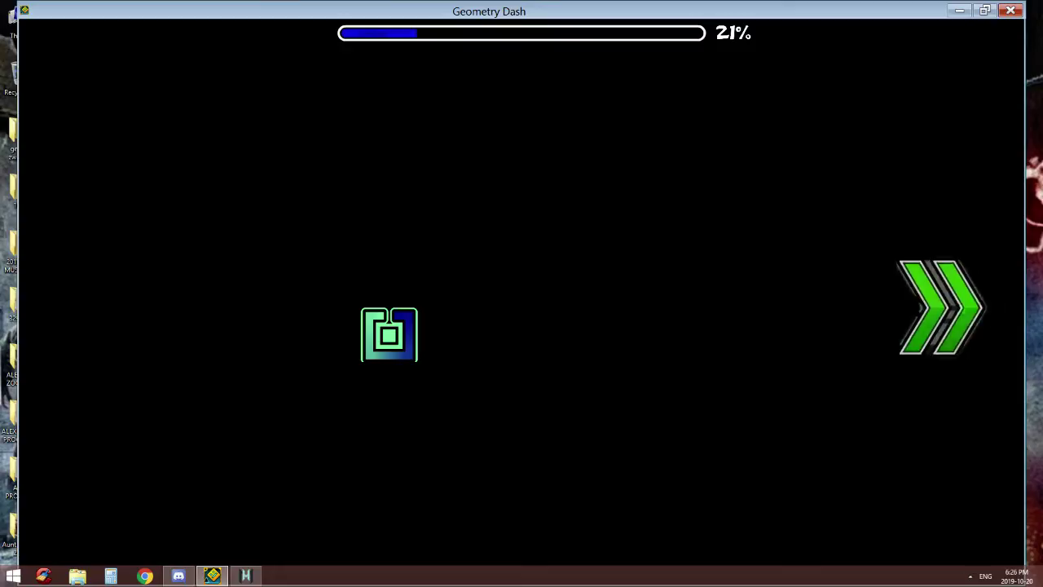
- Guide the player past the purple platforms, portals and final ship section to 100%
{"action": "key", "text": "space"}
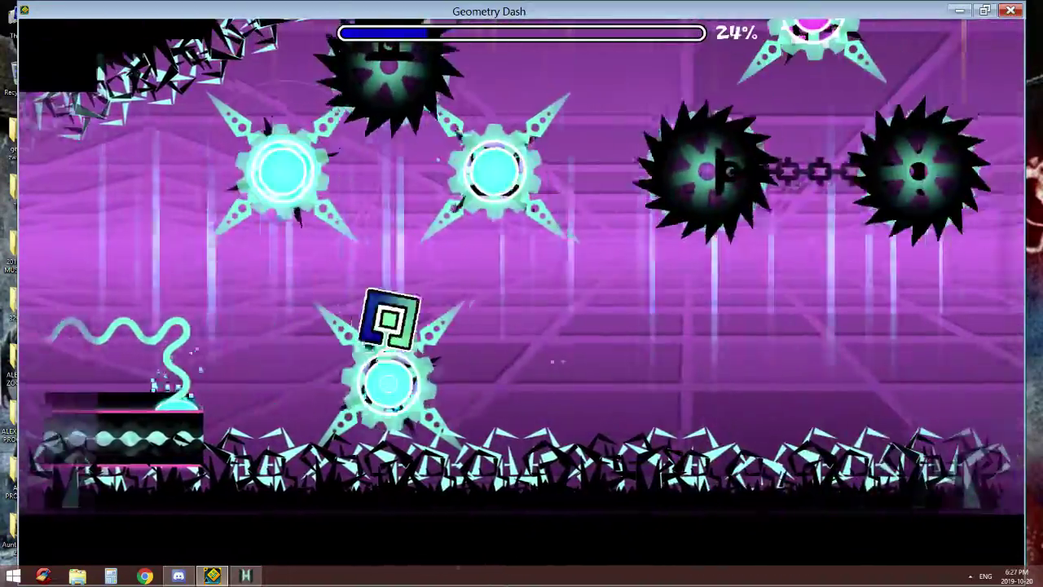
{"action": "key", "text": "space"}
{"action": "key", "text": "space"}
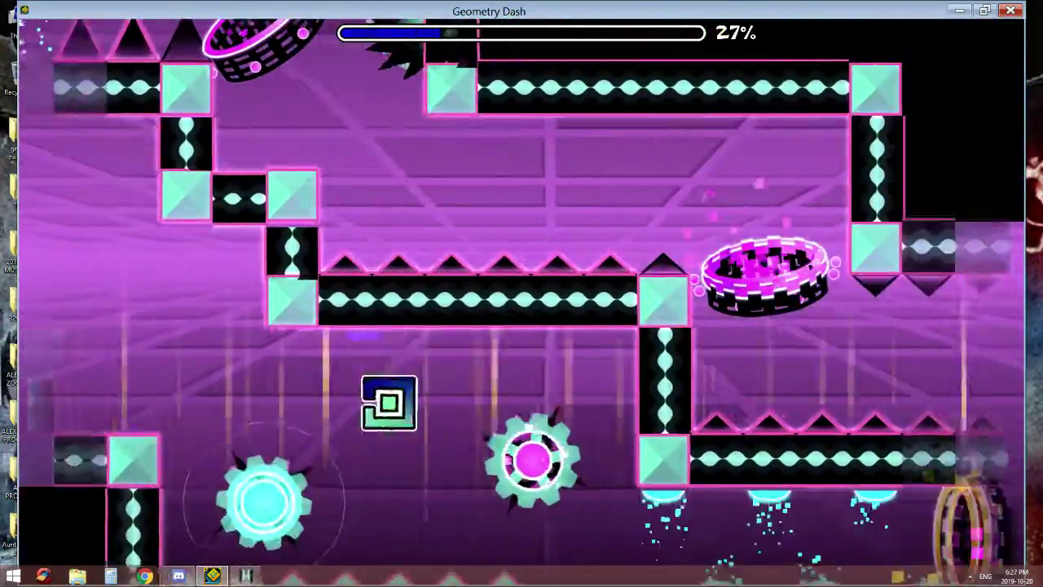
{"action": "key", "text": "space"}
{"action": "key", "text": "space"}
{"action": "key", "text": "space"}
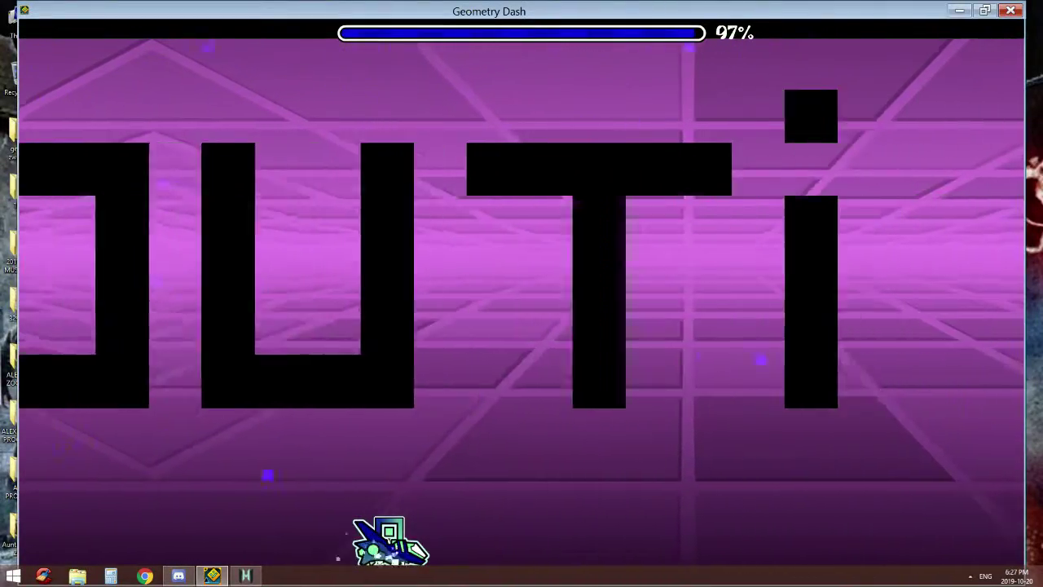
{"action": "key", "text": "space"}
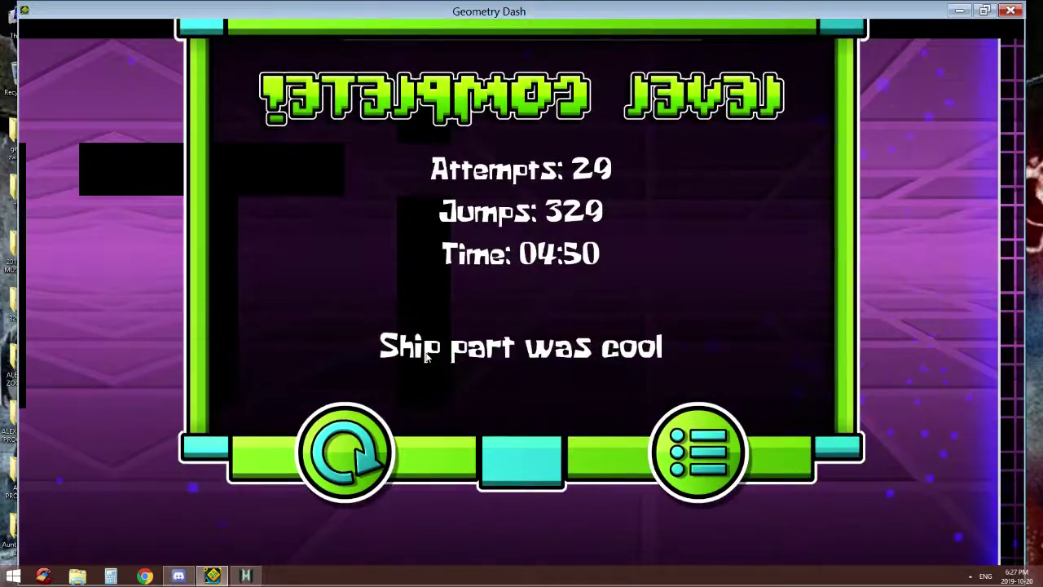
- Dismiss the Level Complete results and Level Stats, then bring up the Rate Demon dialog
{"action": "key", "text": "Escape"}
{"action": "left_click", "coordinate": [972, 244]}
{"action": "left_click", "coordinate": [521, 424]}
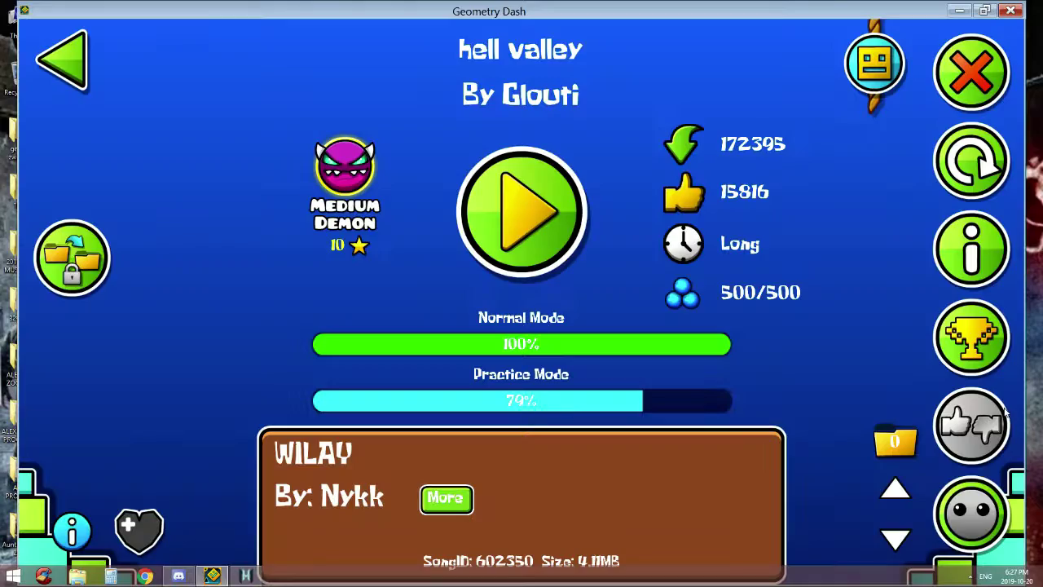
{"action": "left_click", "coordinate": [343, 179]}
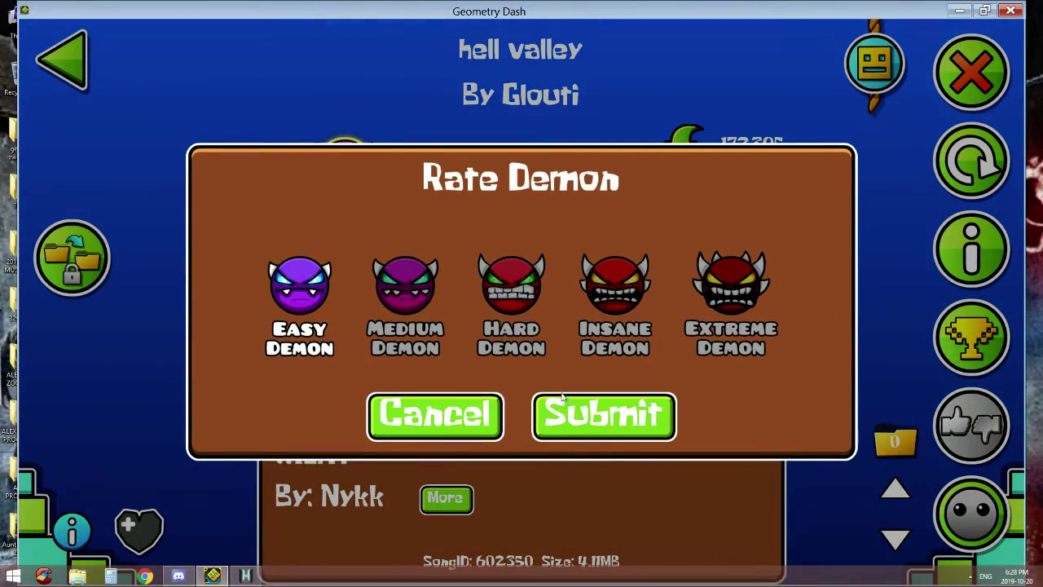